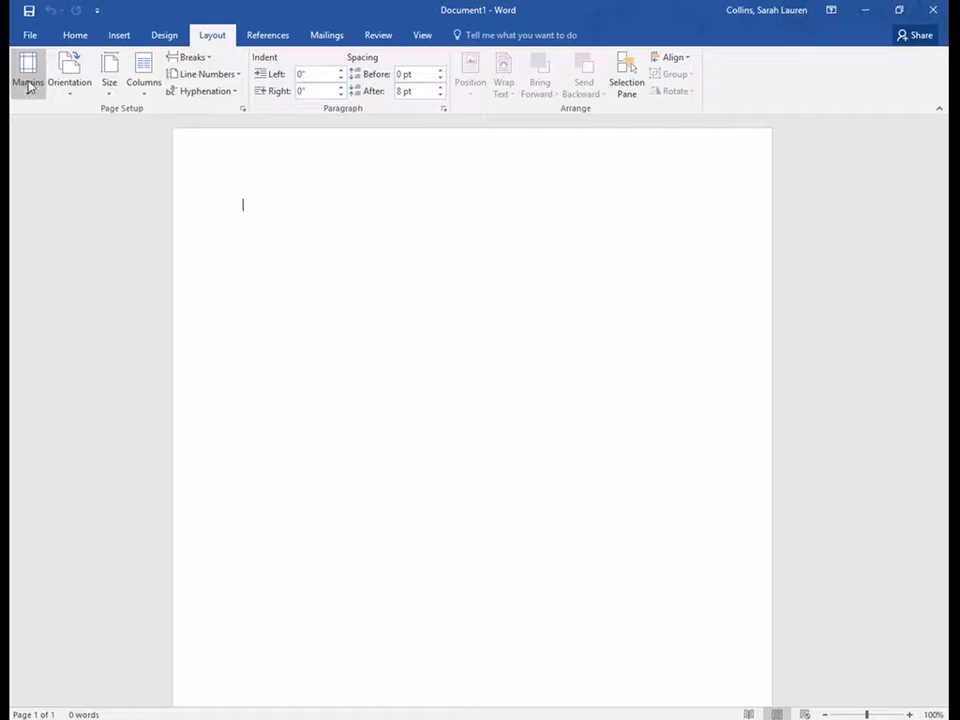
# Apply the Normal preset so the page has 1-inch margins on every side.
pyautogui.click(28, 86)
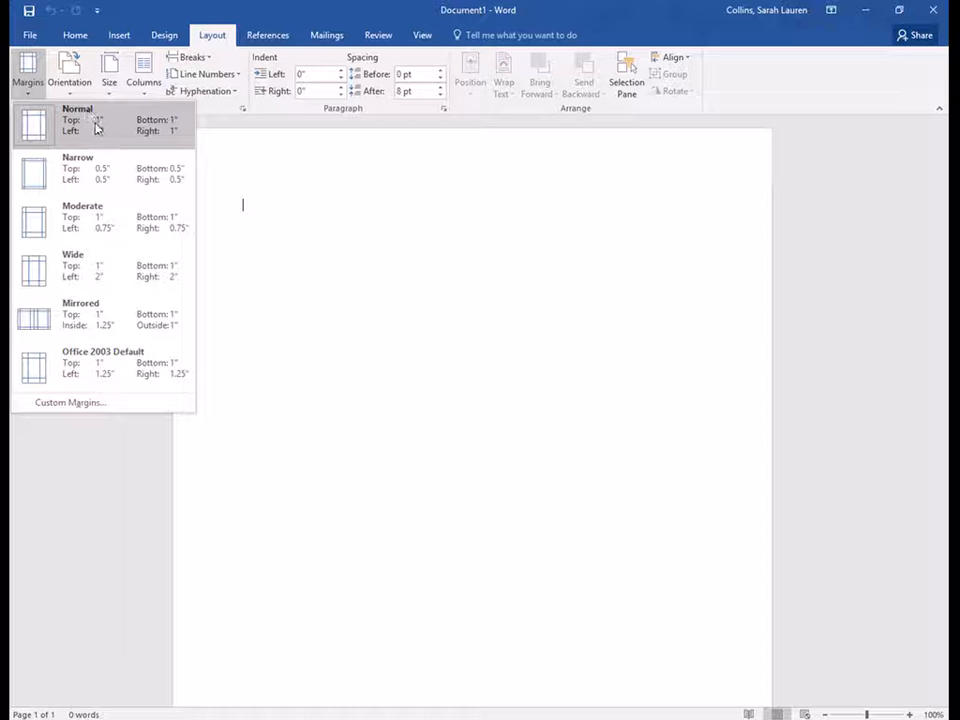
pyautogui.click(160, 126)
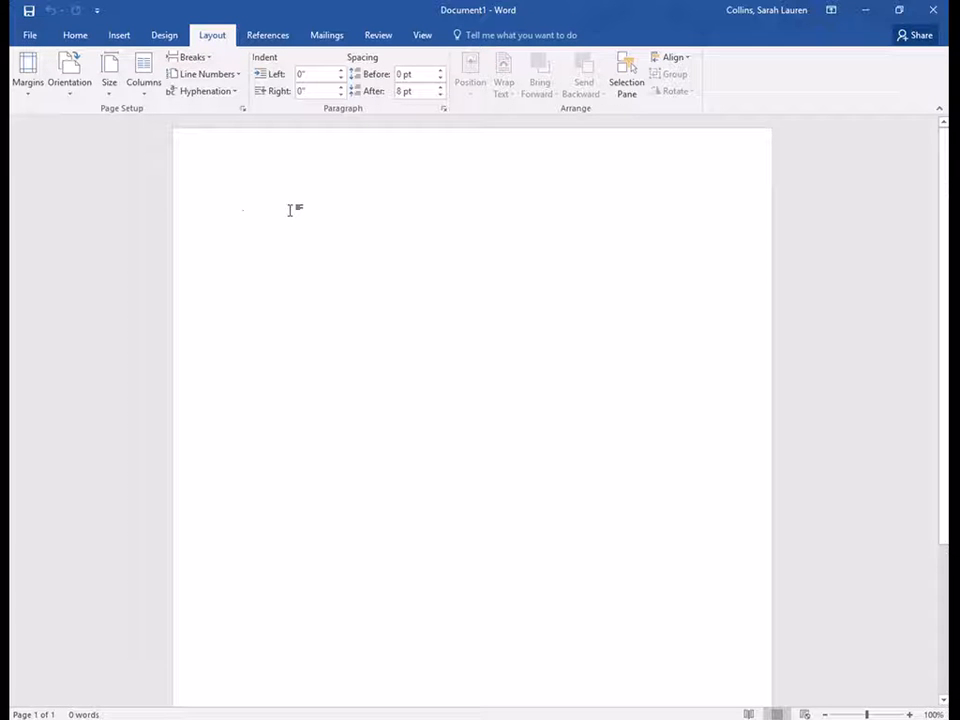
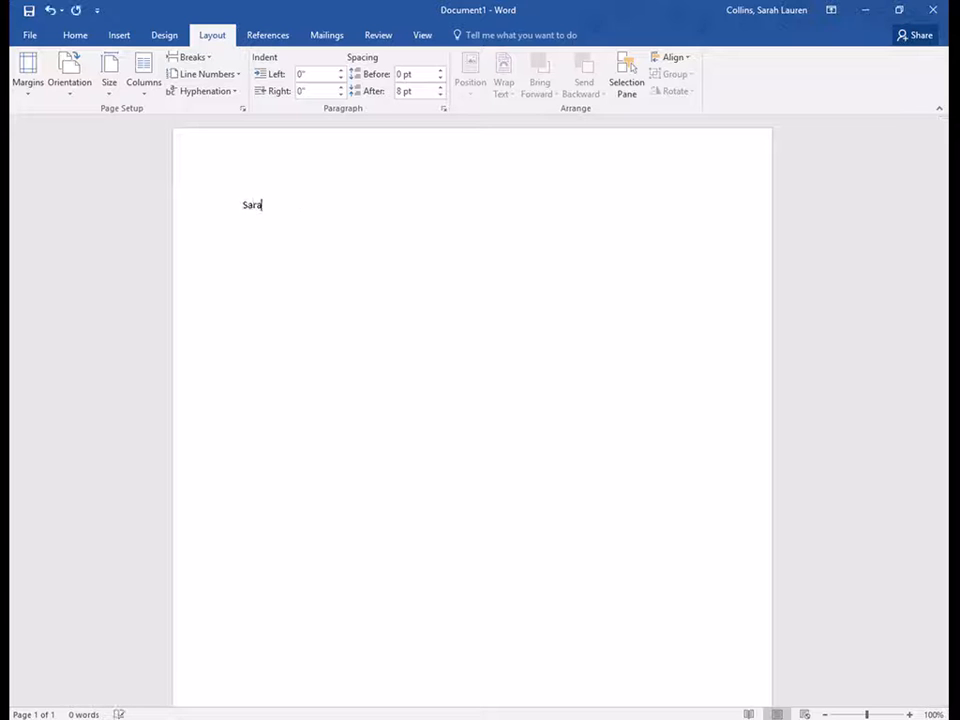
# Type the MLA heading lines: student's name, instructor's name, ENG 101 C, and 21 February 2017.
pyautogui.write('Dr. Hel')
pyautogui.write('ton')
pyautogui.press('Return')
pyautogui.write('ENG 101 C')
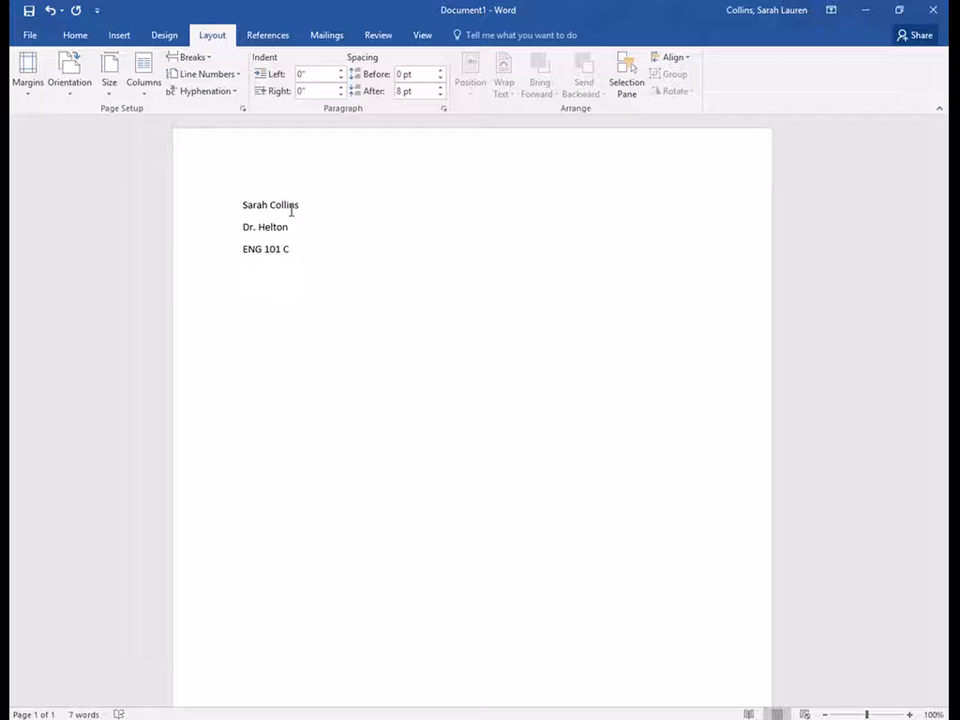
pyautogui.press('Return')
pyautogui.write('21 F')
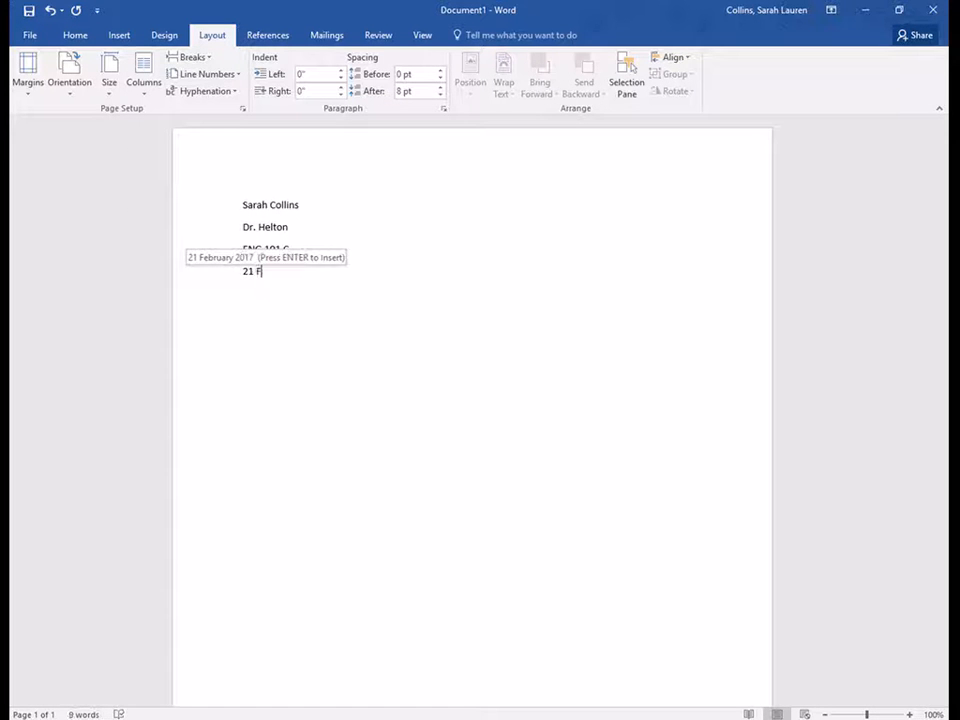
pyautogui.write('ebruary 2017')
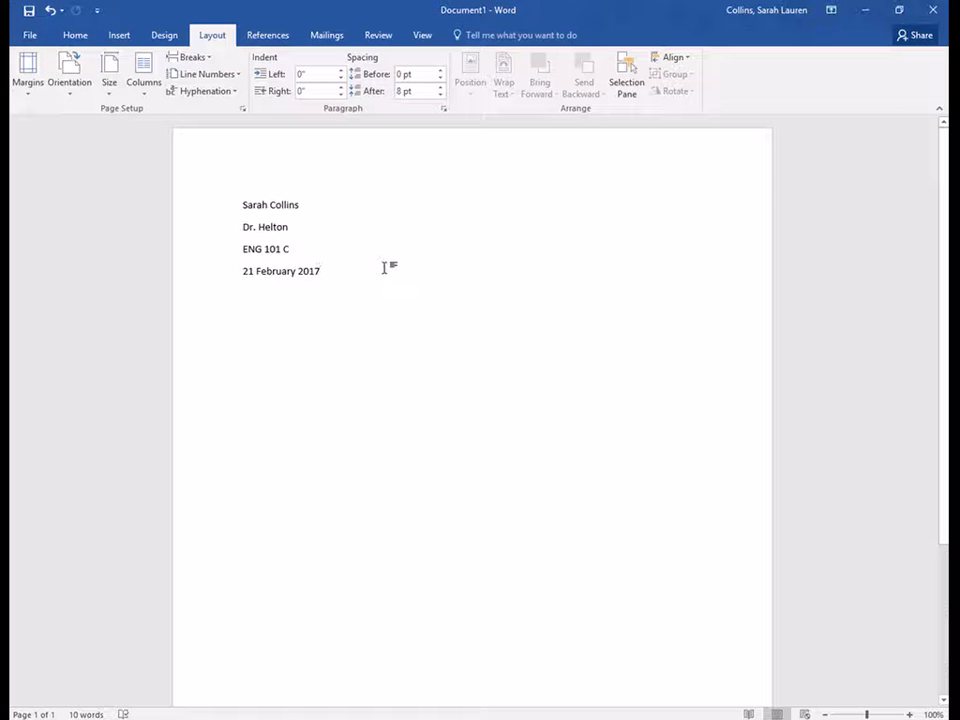
pyautogui.press('Return')
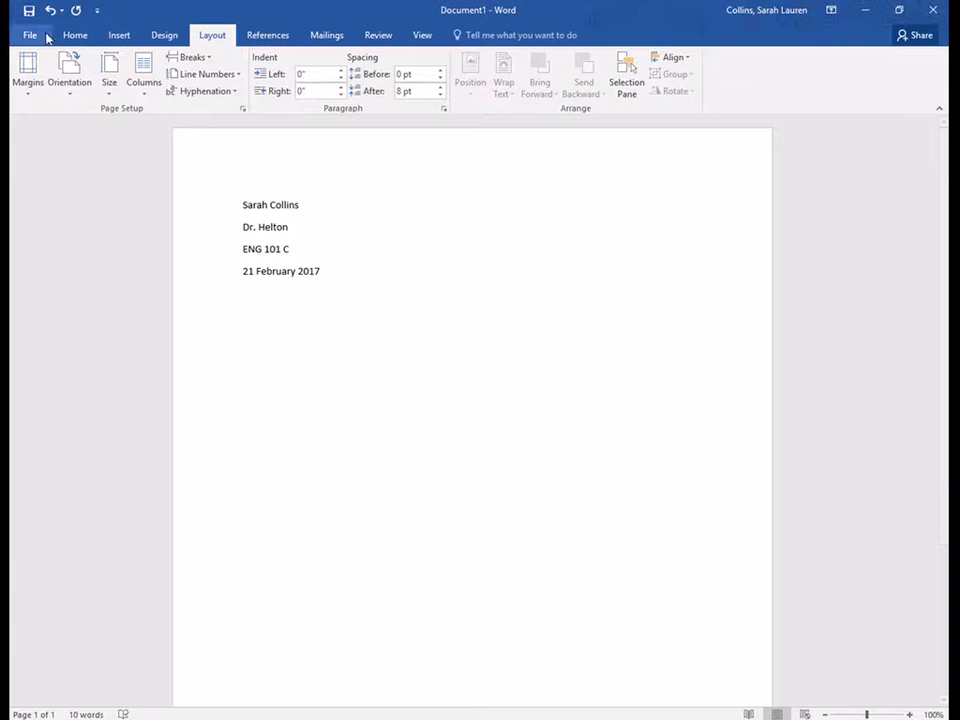
# Add the centred title 'Title of Your Essay' and left-align the line below it.
pyautogui.click(78, 36)
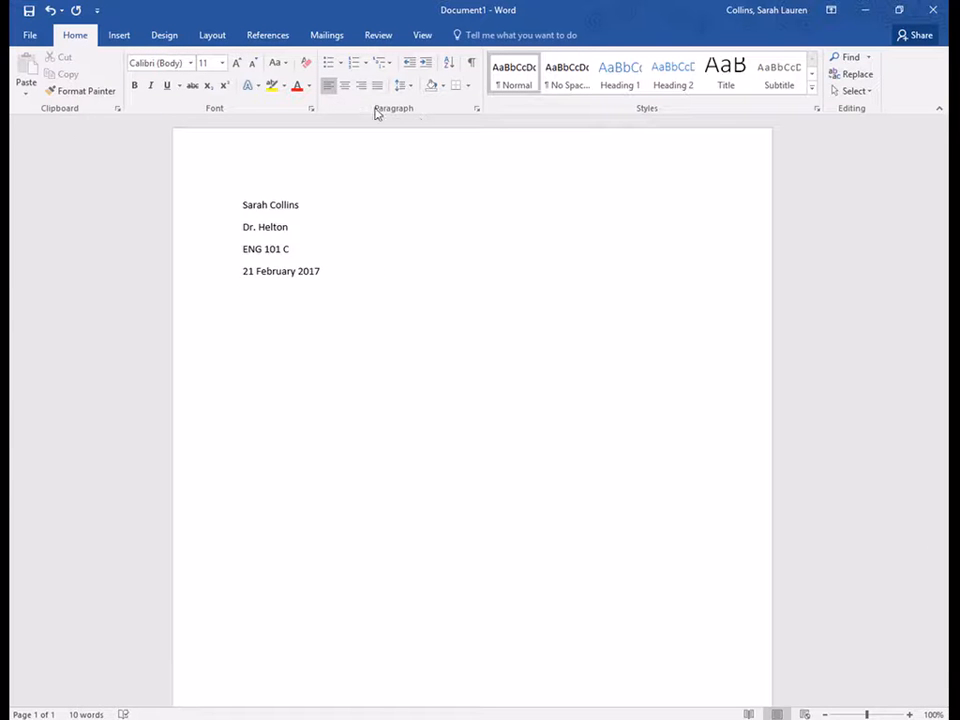
pyautogui.click(345, 86)
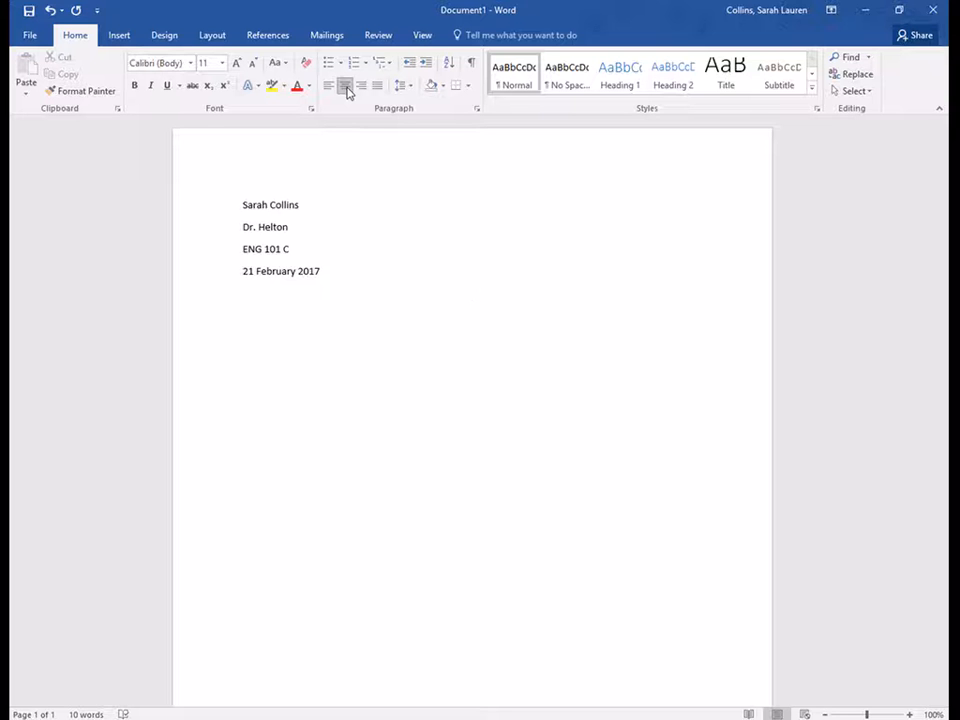
pyautogui.write('Title of Your Essay')
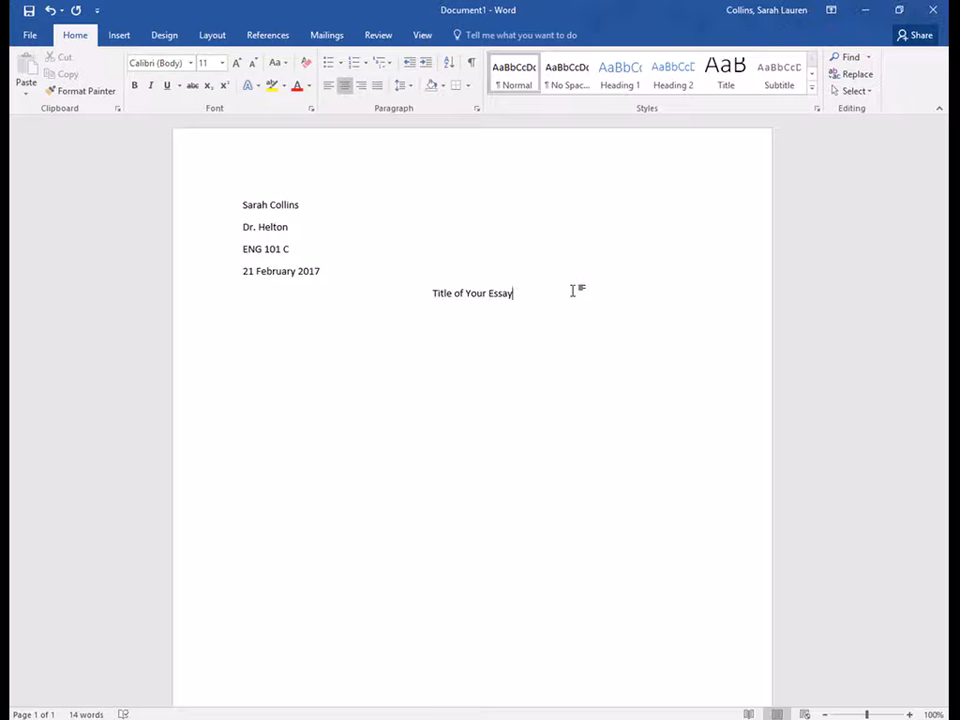
pyautogui.press('Return')
pyautogui.click(330, 88)
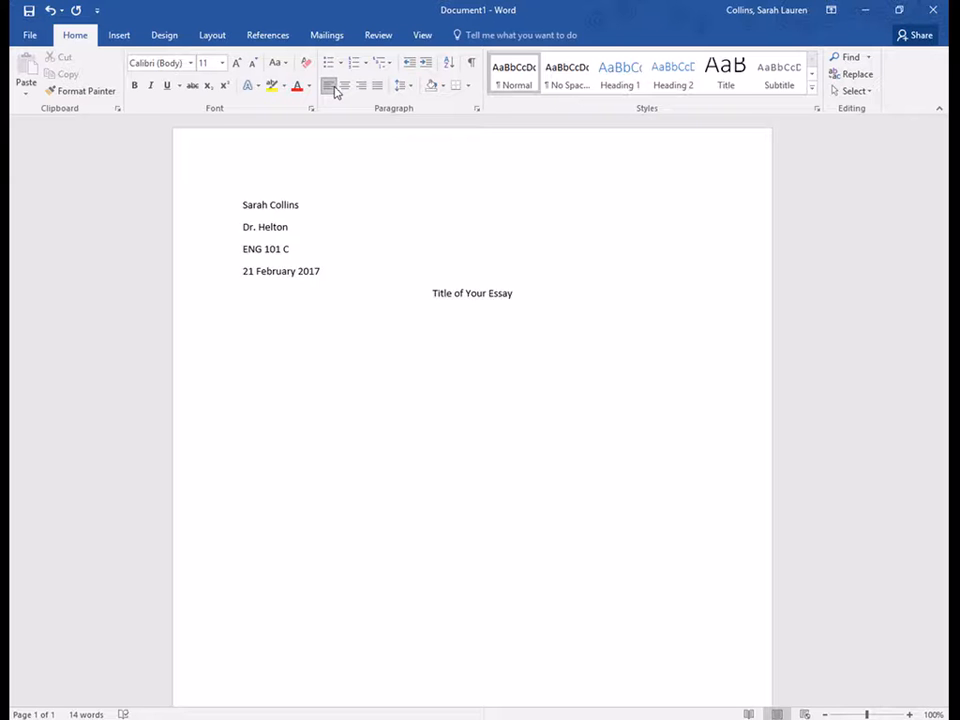
# Show the ruler, reset the first-line indent, and start the tab-indented paragraph 'To begin your new paragraphs...'.
pyautogui.click(422, 36)
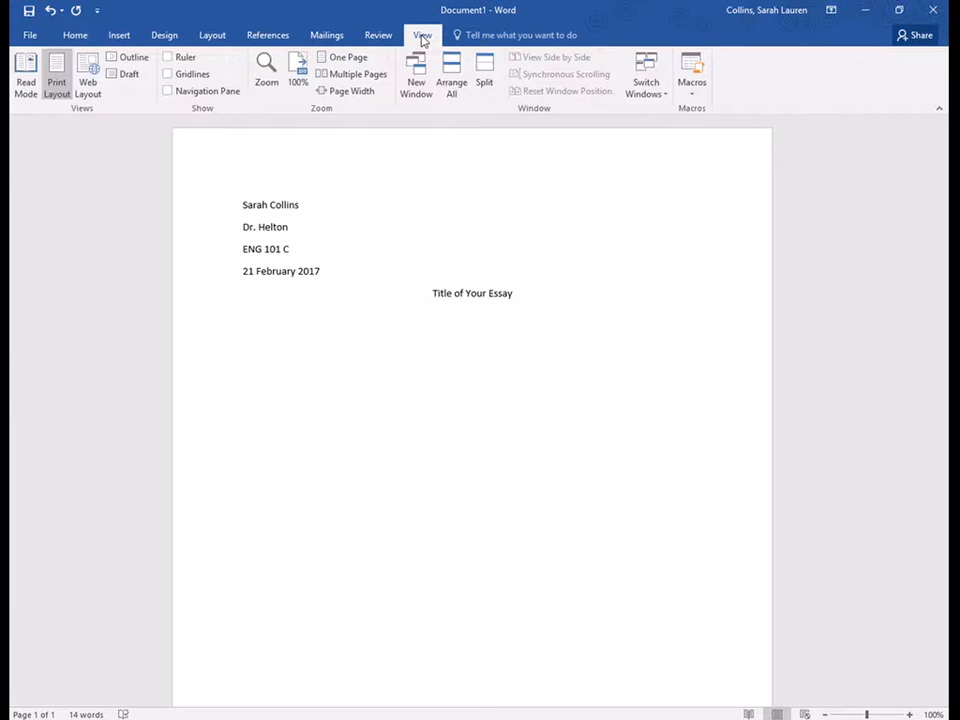
pyautogui.click(183, 60)
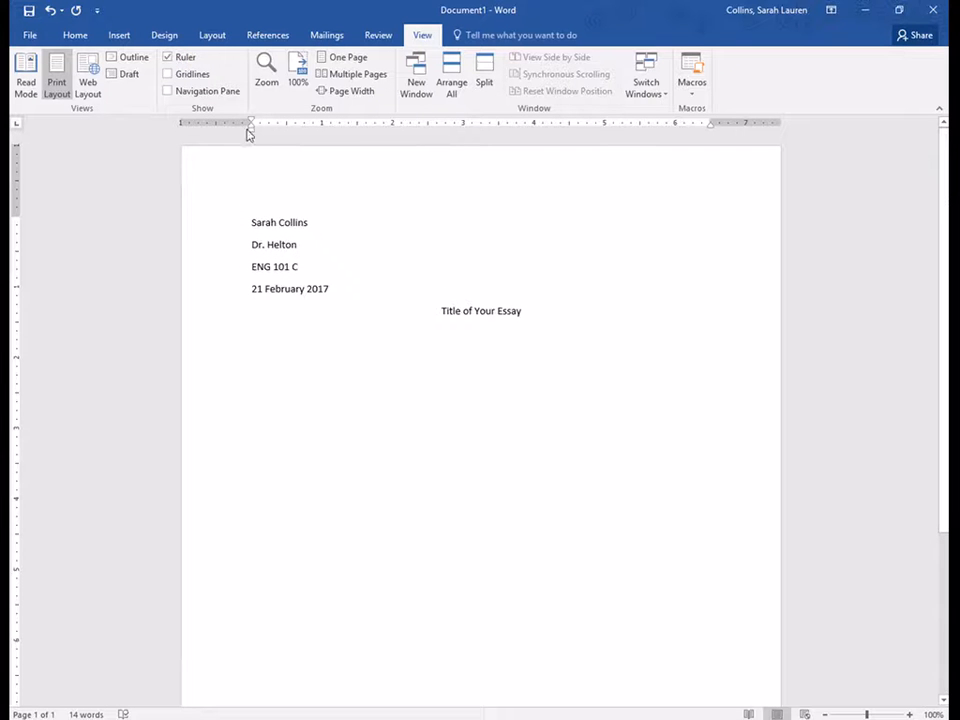
pyautogui.moveTo(253, 124); pyautogui.dragTo(287, 124)
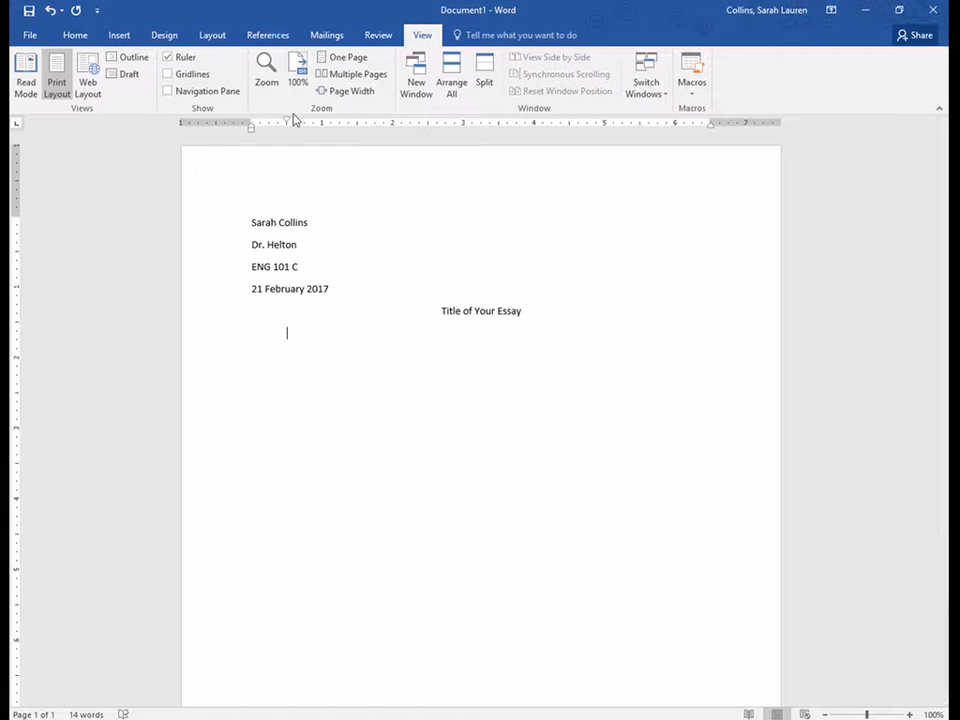
pyautogui.moveTo(287, 124); pyautogui.dragTo(251, 126)
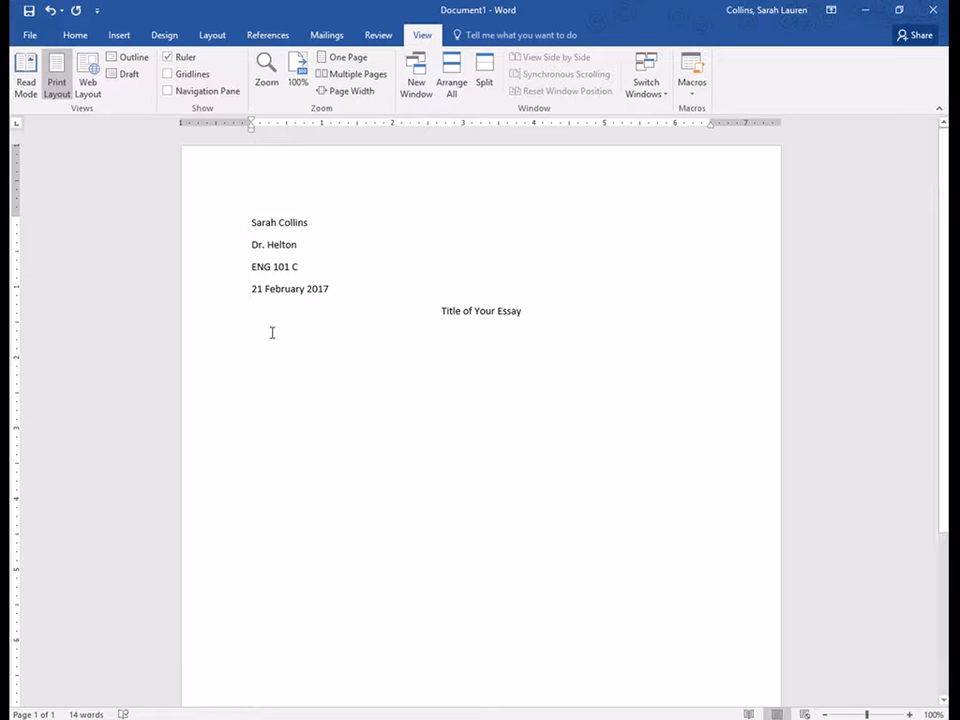
pyautogui.press('Tab')
pyautogui.write('To be')
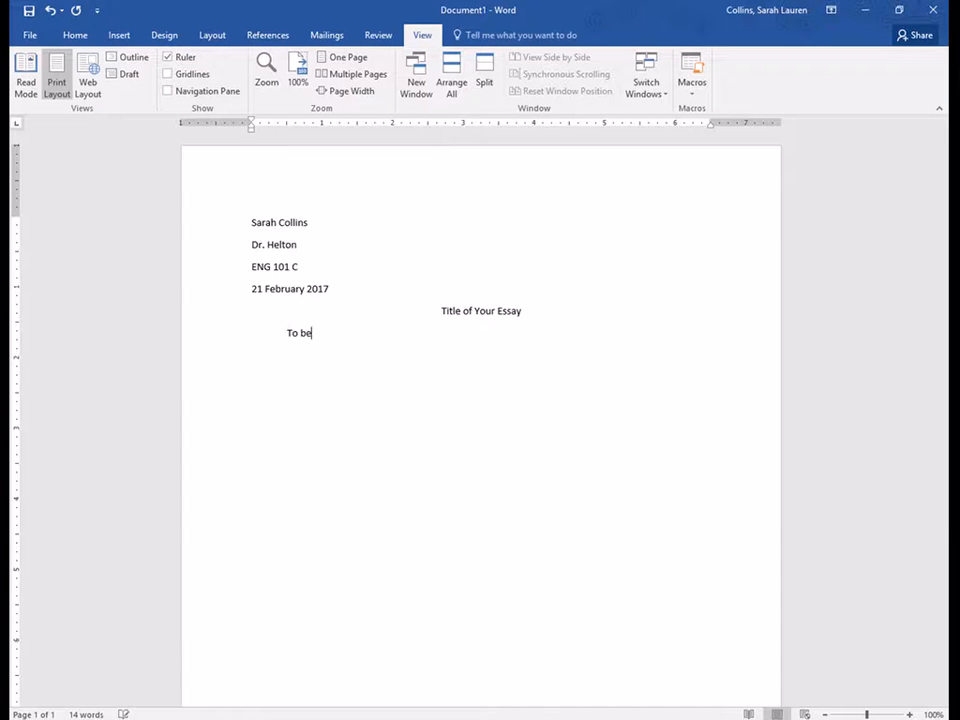
pyautogui.write('gin your new paragraphs...')
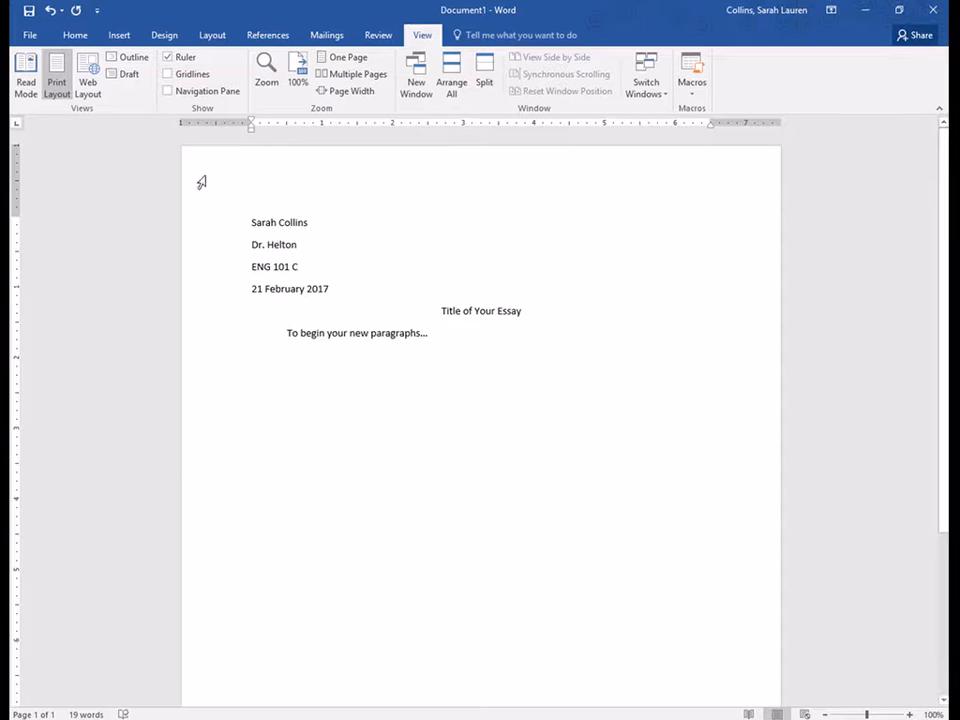
# Open the header and insert a Plain Number 3 page number at its top right.
pyautogui.click(129, 36)
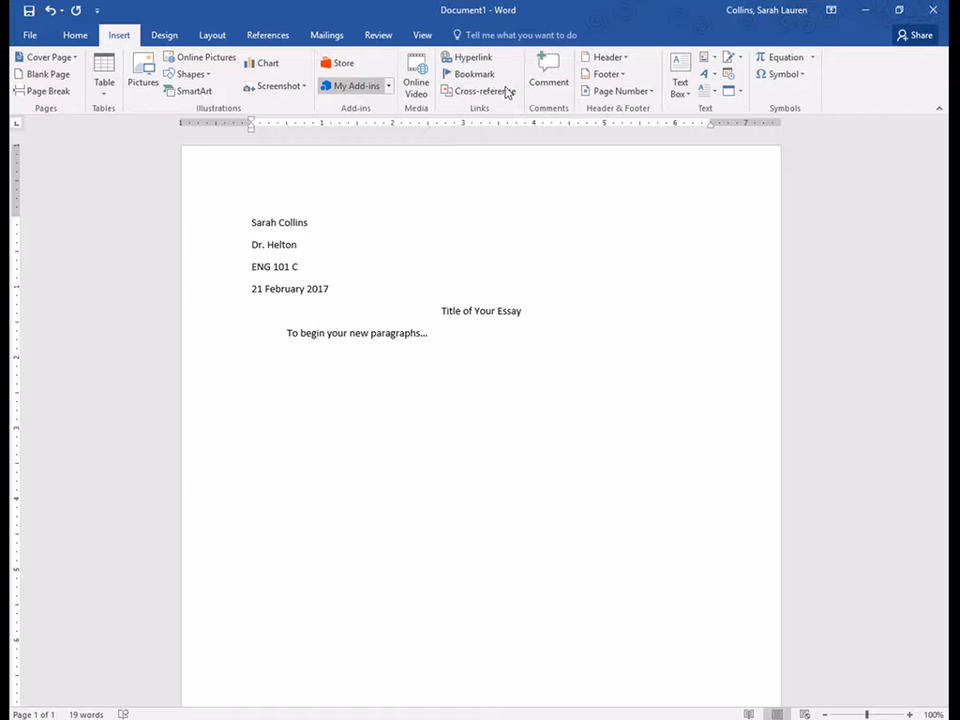
pyautogui.click(617, 92)
pyautogui.moveTo(641, 118)
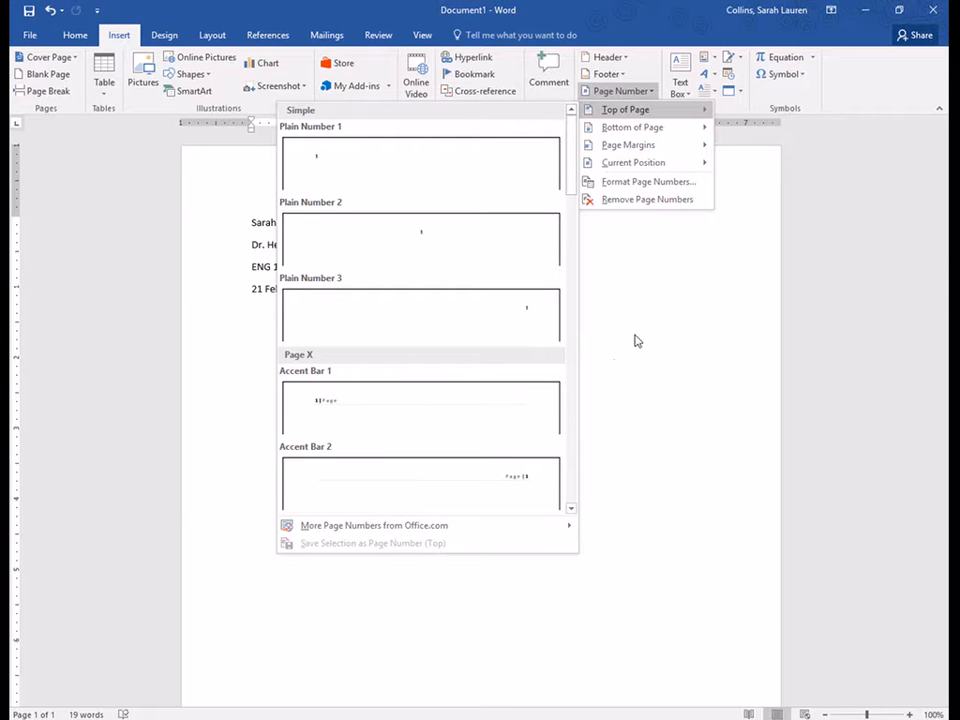
pyautogui.click(669, 336)
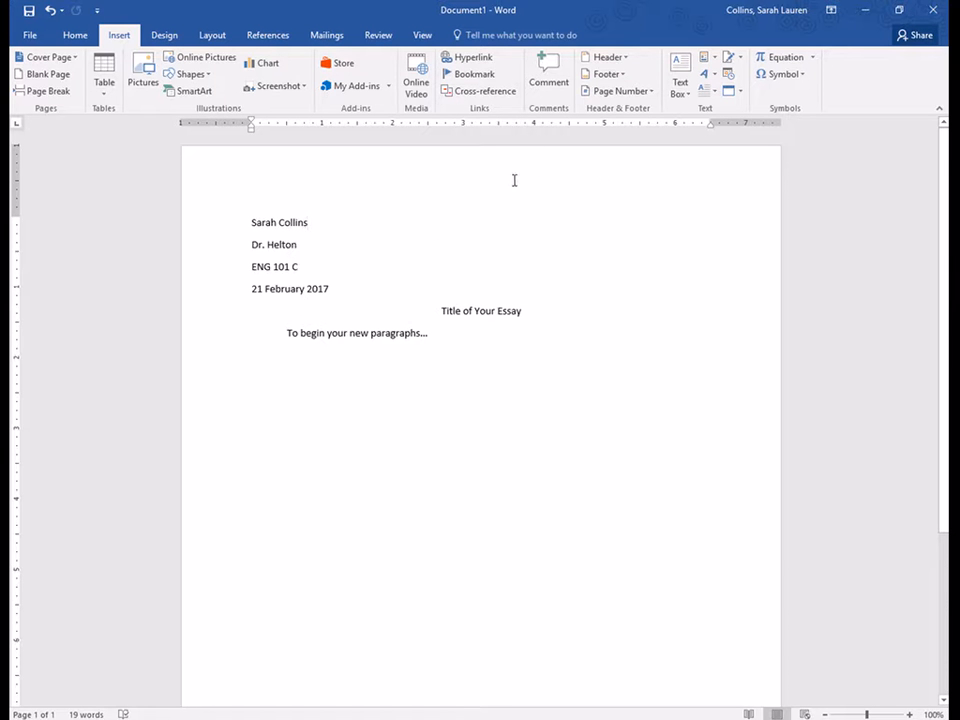
pyautogui.doubleClick(466, 175)
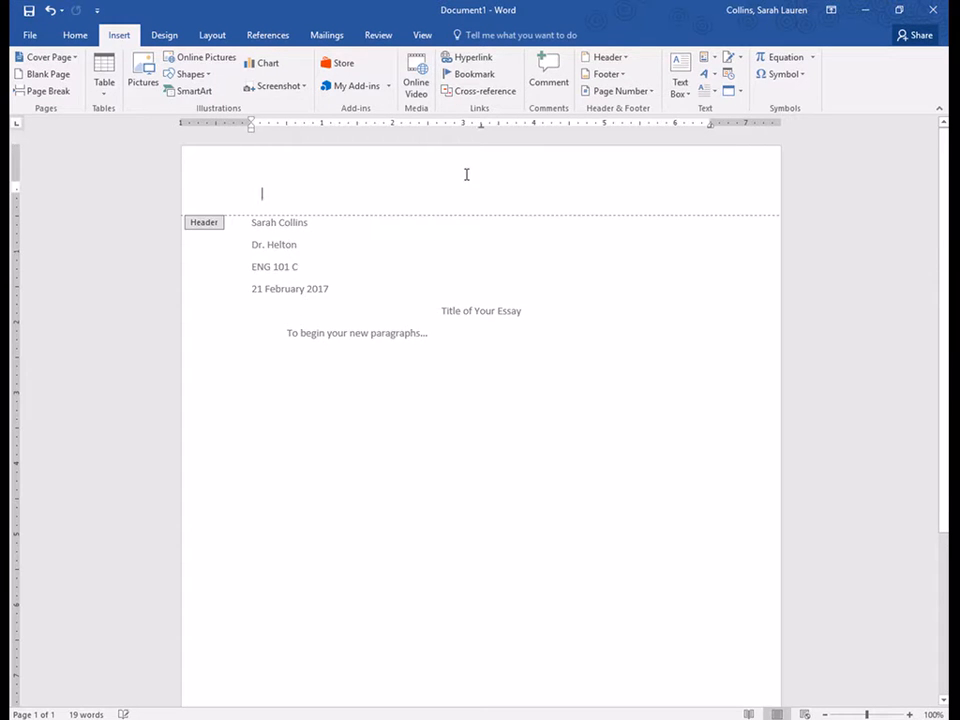
pyautogui.click(94, 92)
pyautogui.moveTo(111, 109)
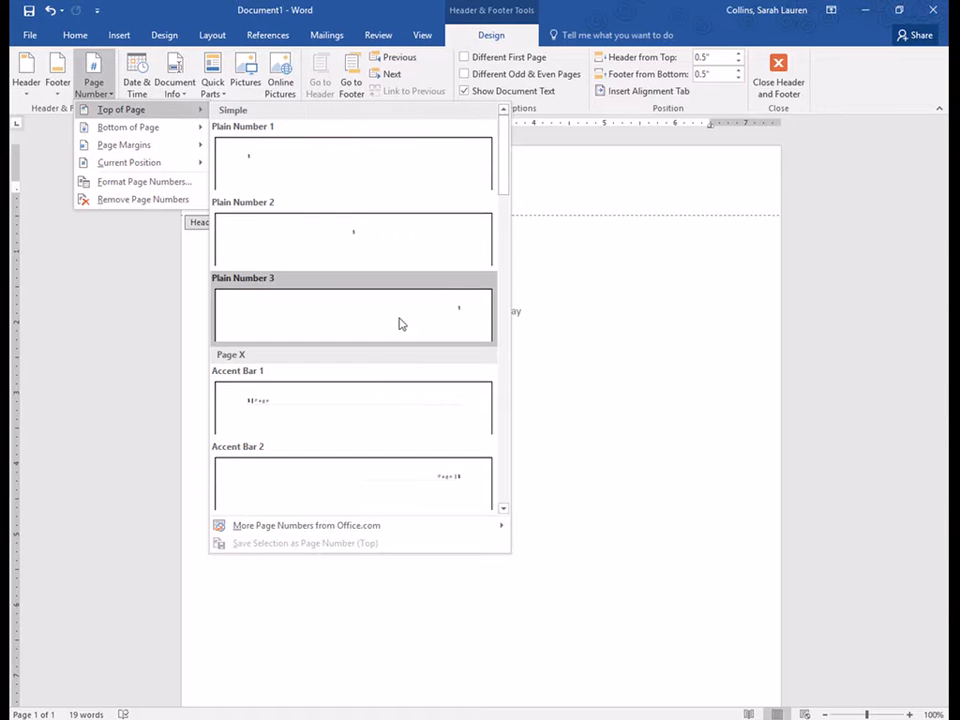
pyautogui.click(399, 323)
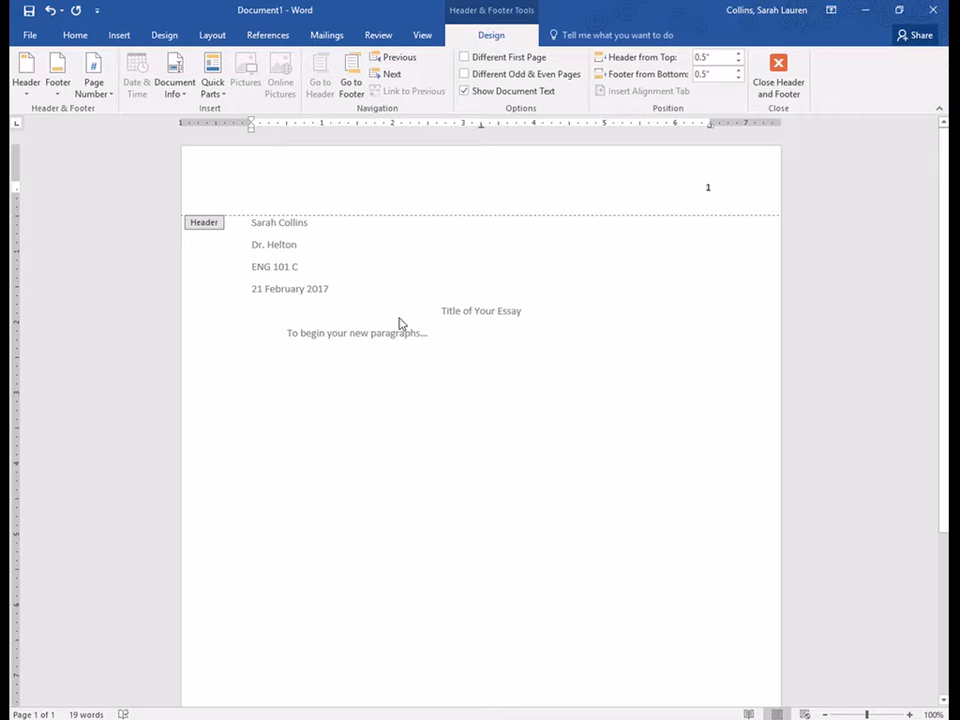
pyautogui.click(706, 188)
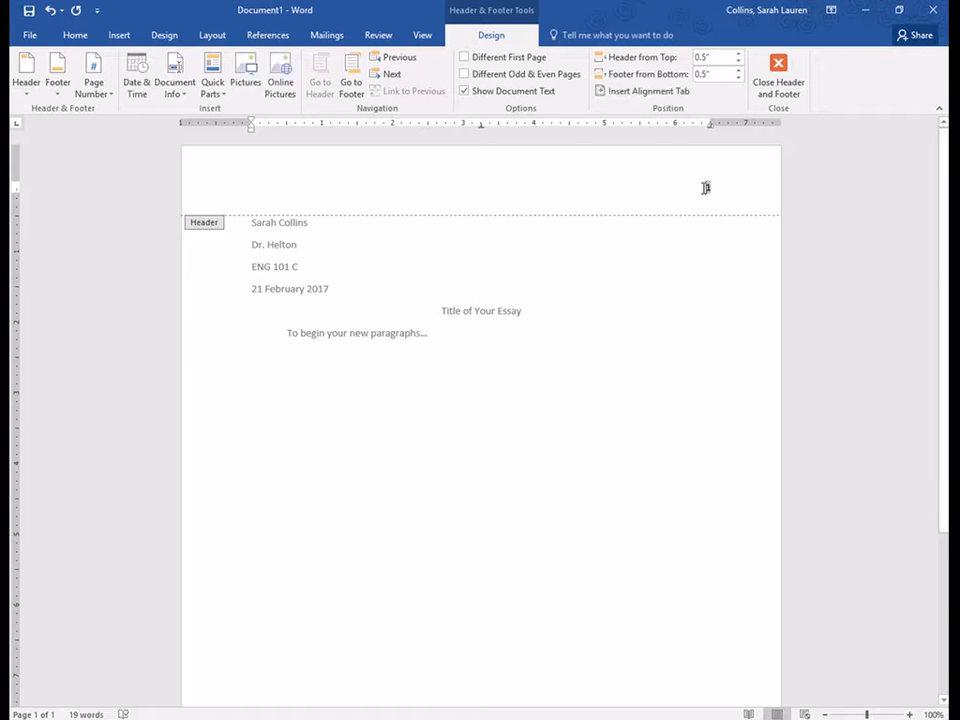
# Type the student's surname before the header page number, then continue the body with 'keep or typing.'.
pyautogui.write('Collins 1')
pyautogui.doubleClick(428, 333)
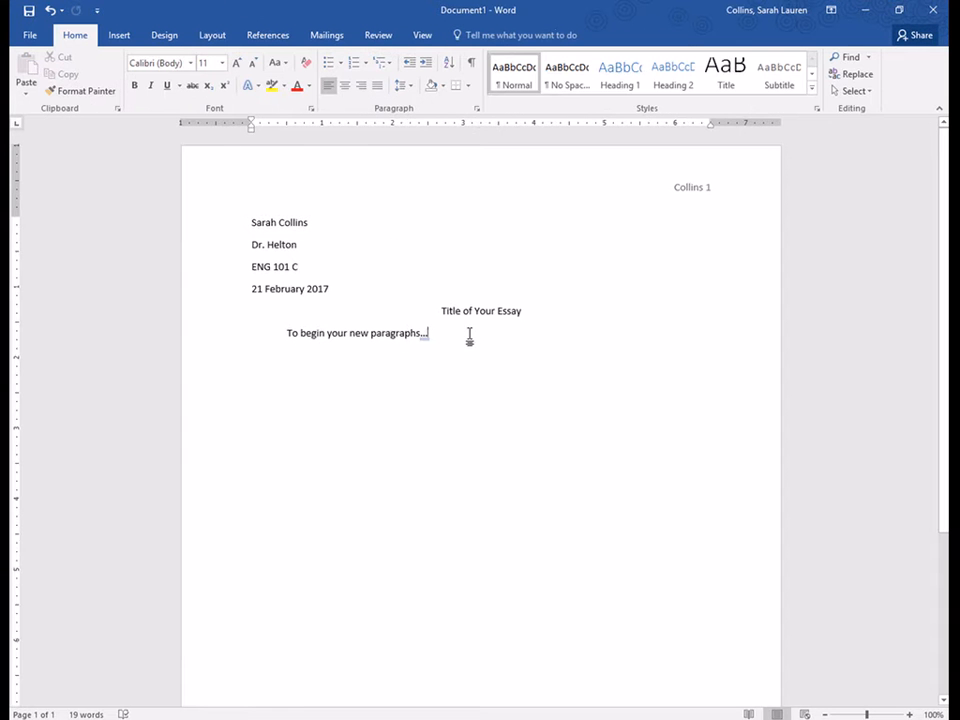
pyautogui.write('keep or')
pyautogui.write(' typing.')
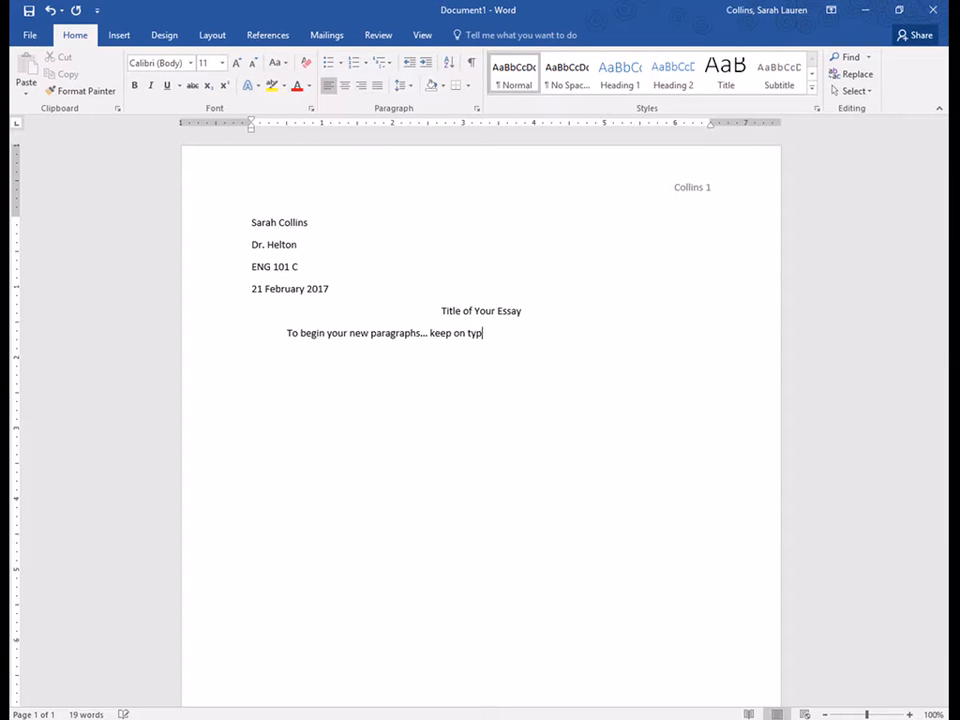